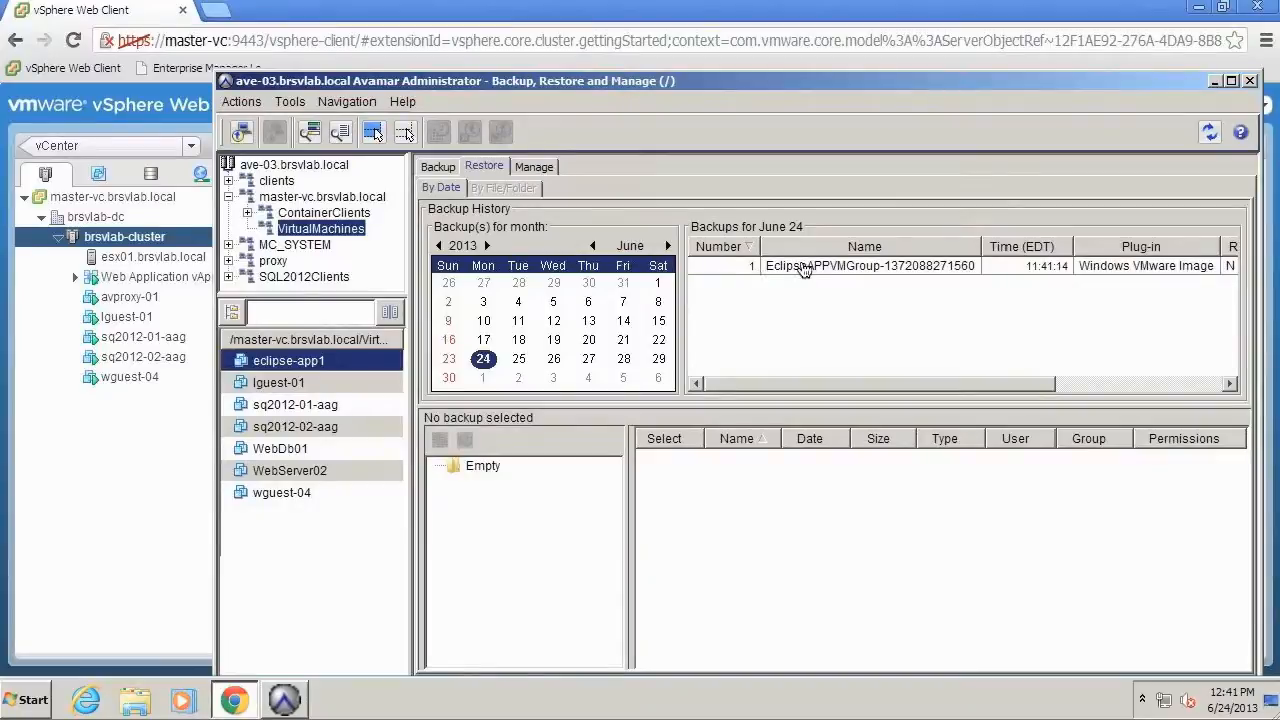
Start Instant Access for all virtual disks in the June 24 backup of eclipse-app1.
{"action": "left_click", "coordinate": [804, 271]}
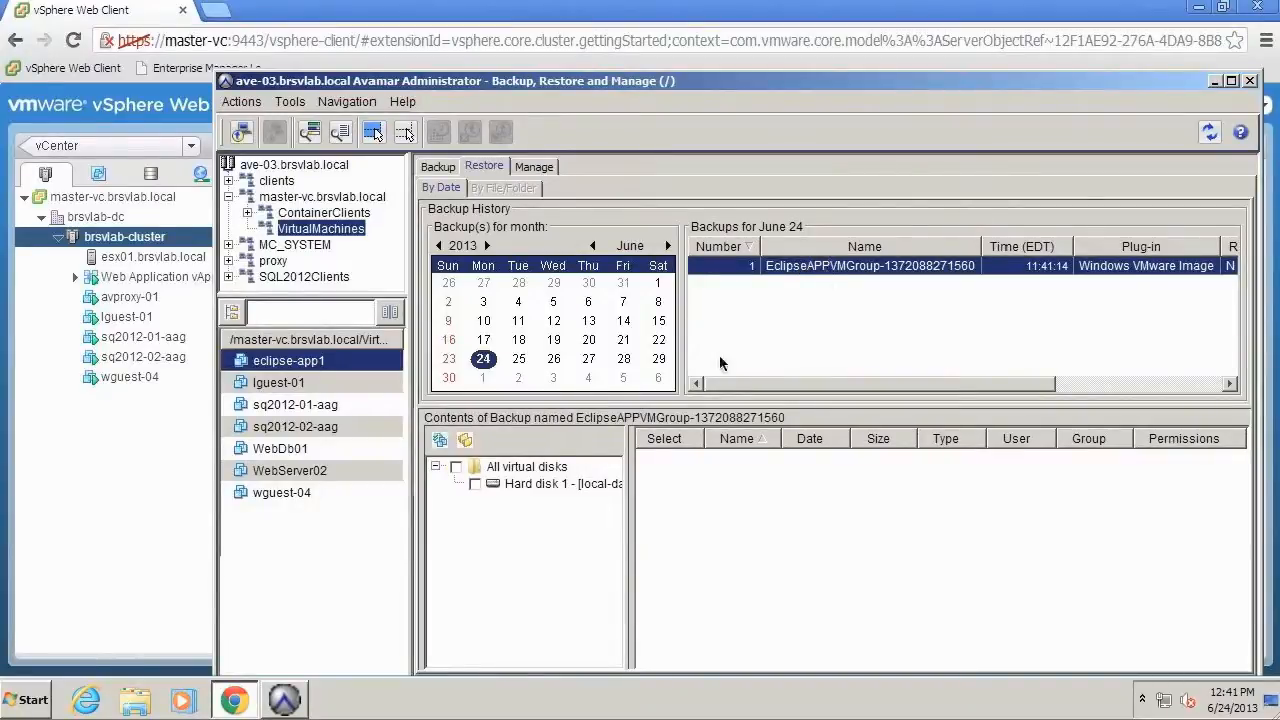
{"action": "left_click", "coordinate": [456, 467]}
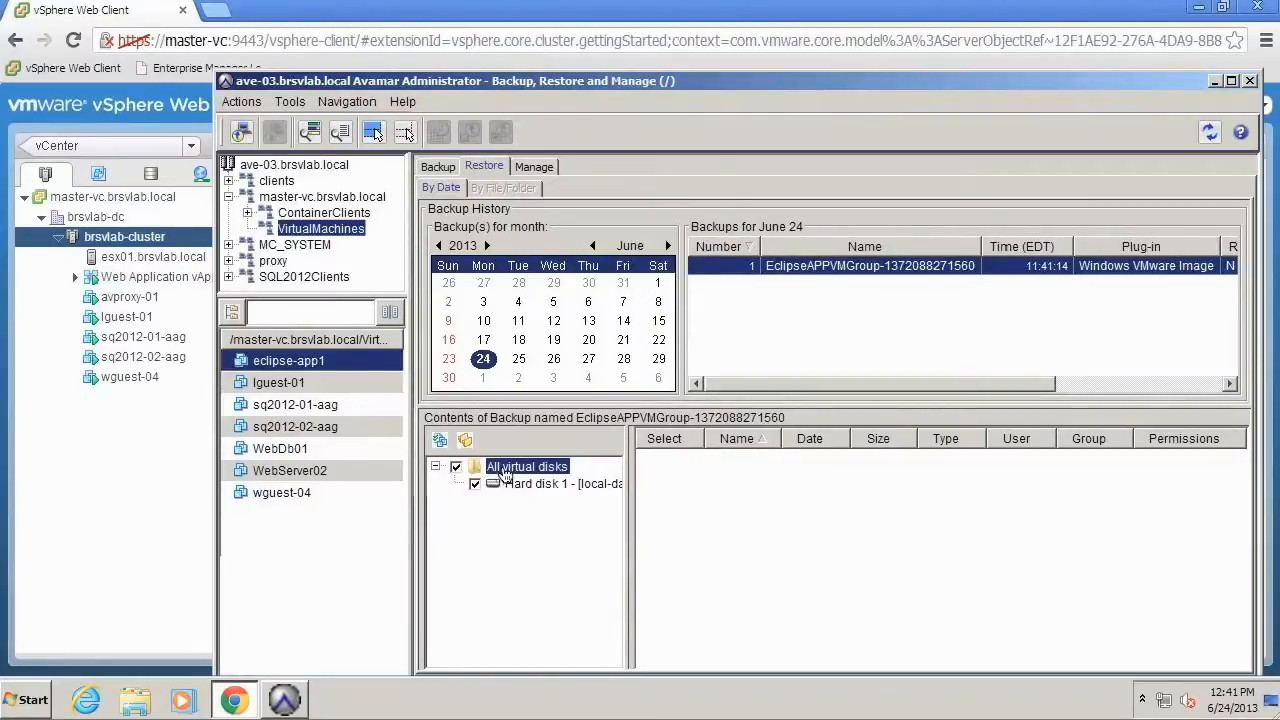
{"action": "right_click", "coordinate": [505, 475]}
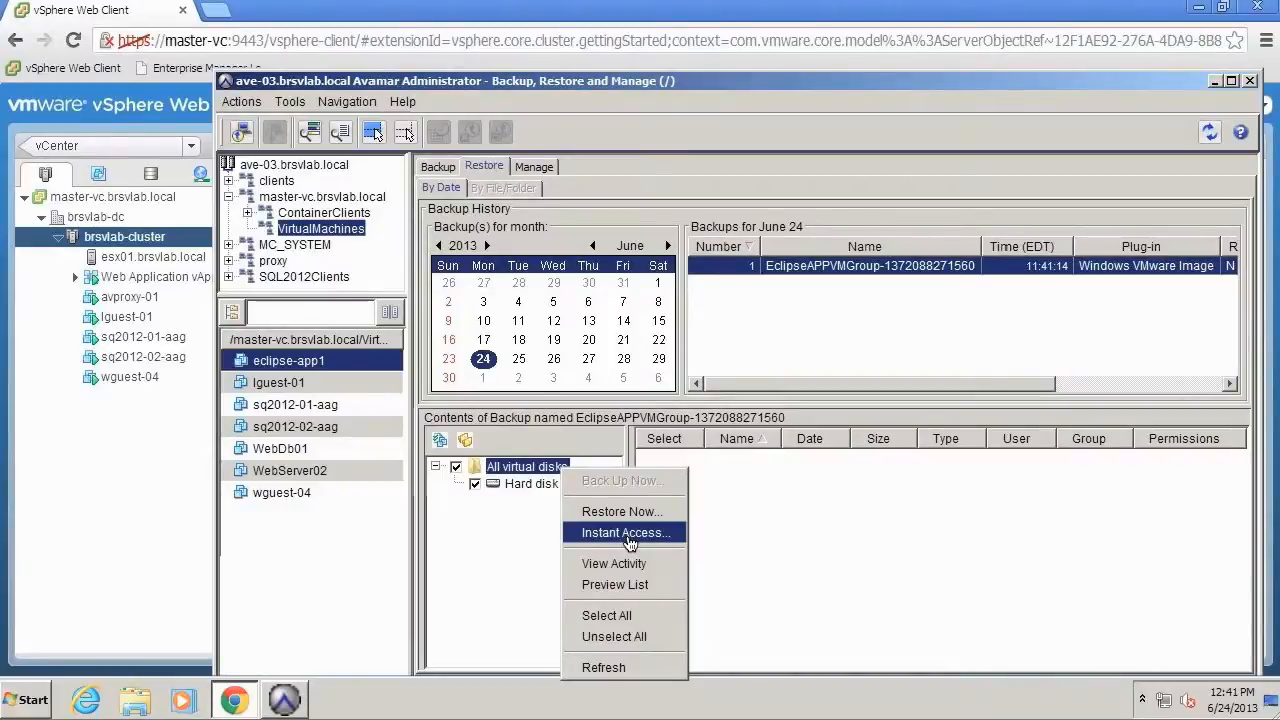
{"action": "left_click", "coordinate": [629, 537]}
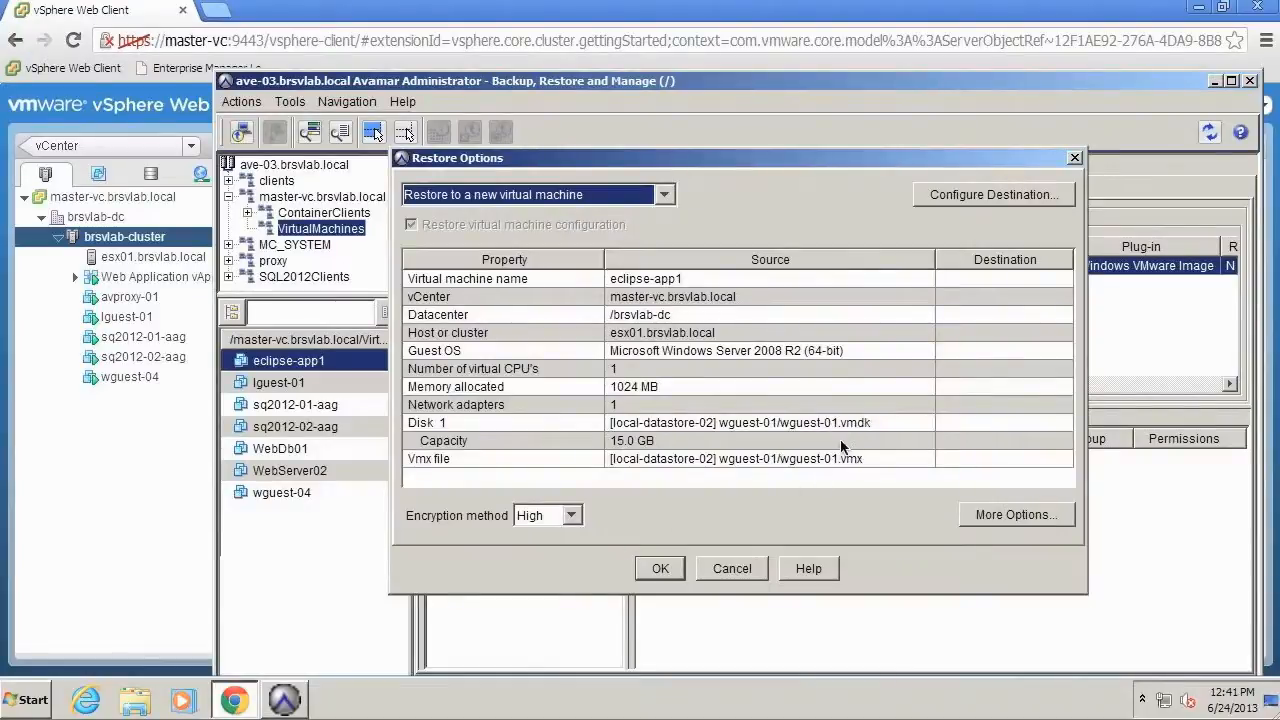
Configure the restore destination as a new virtual machine named eclipse-app1 in brsvlab-dc, using the brsvlab-cluster resource pool.
{"action": "left_click", "coordinate": [985, 198]}
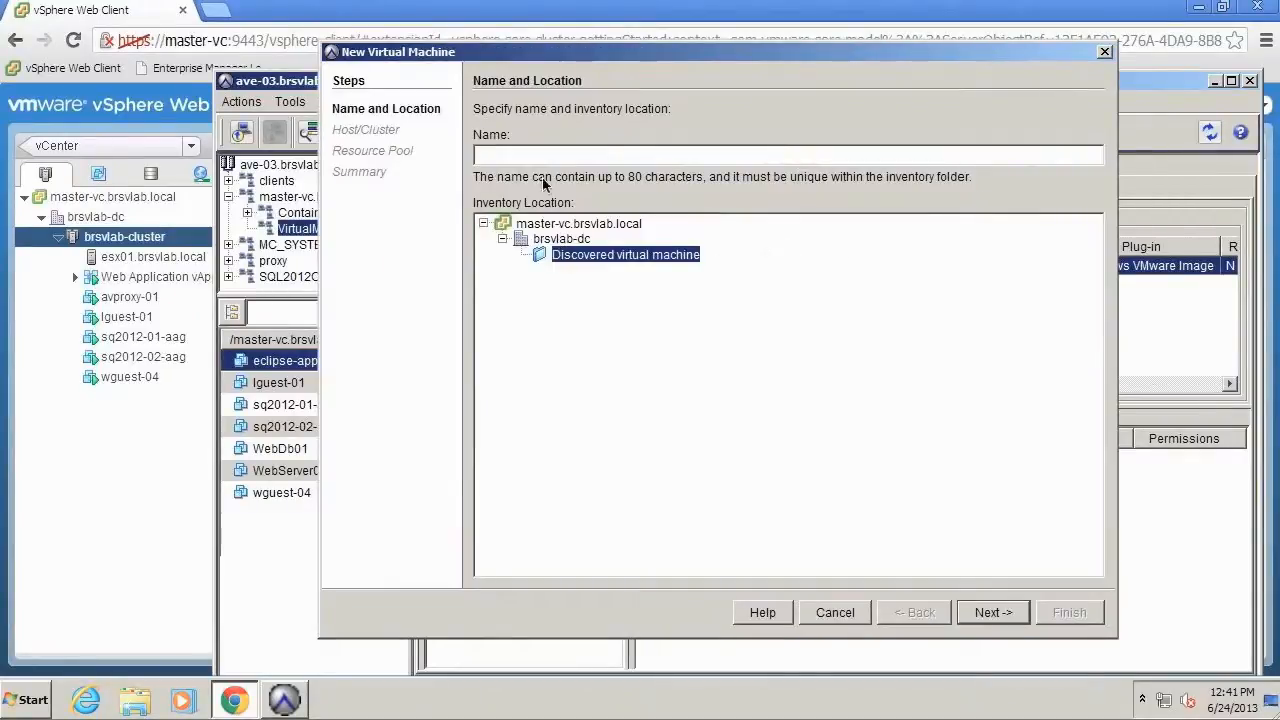
{"action": "type", "text": "eclipse-app1"}
{"action": "left_click", "coordinate": [563, 241]}
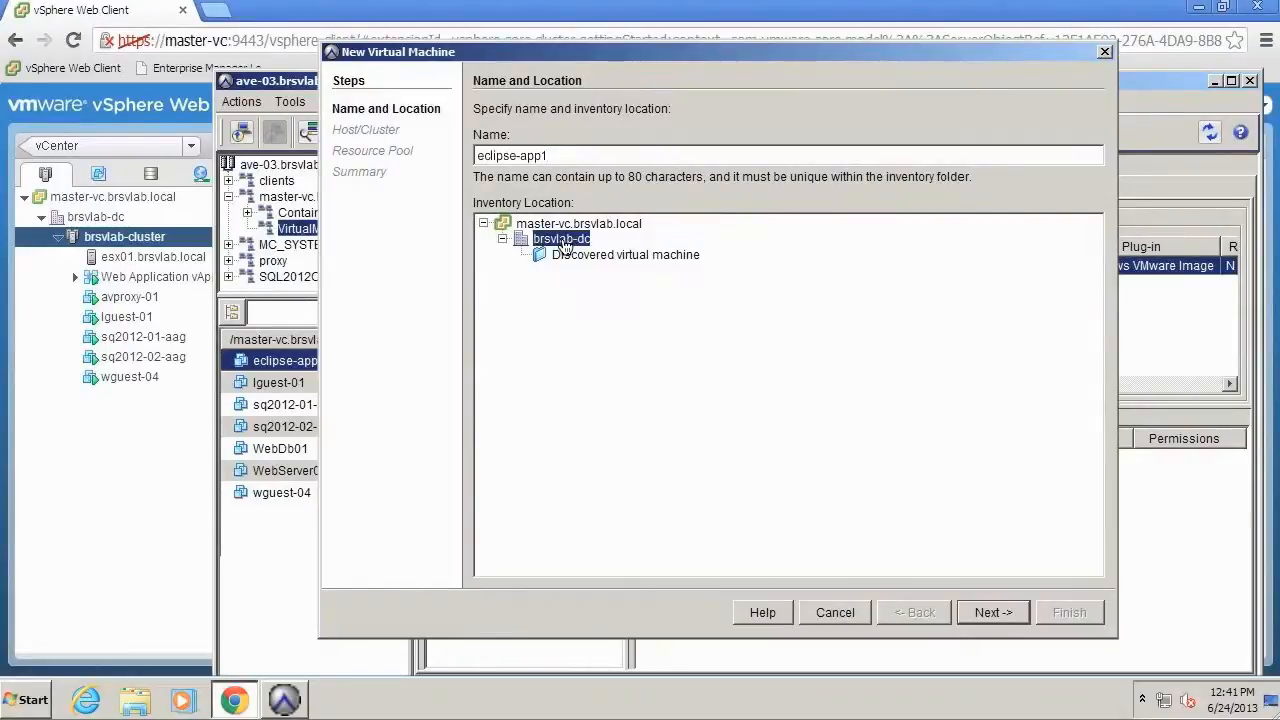
{"action": "left_click", "coordinate": [985, 613]}
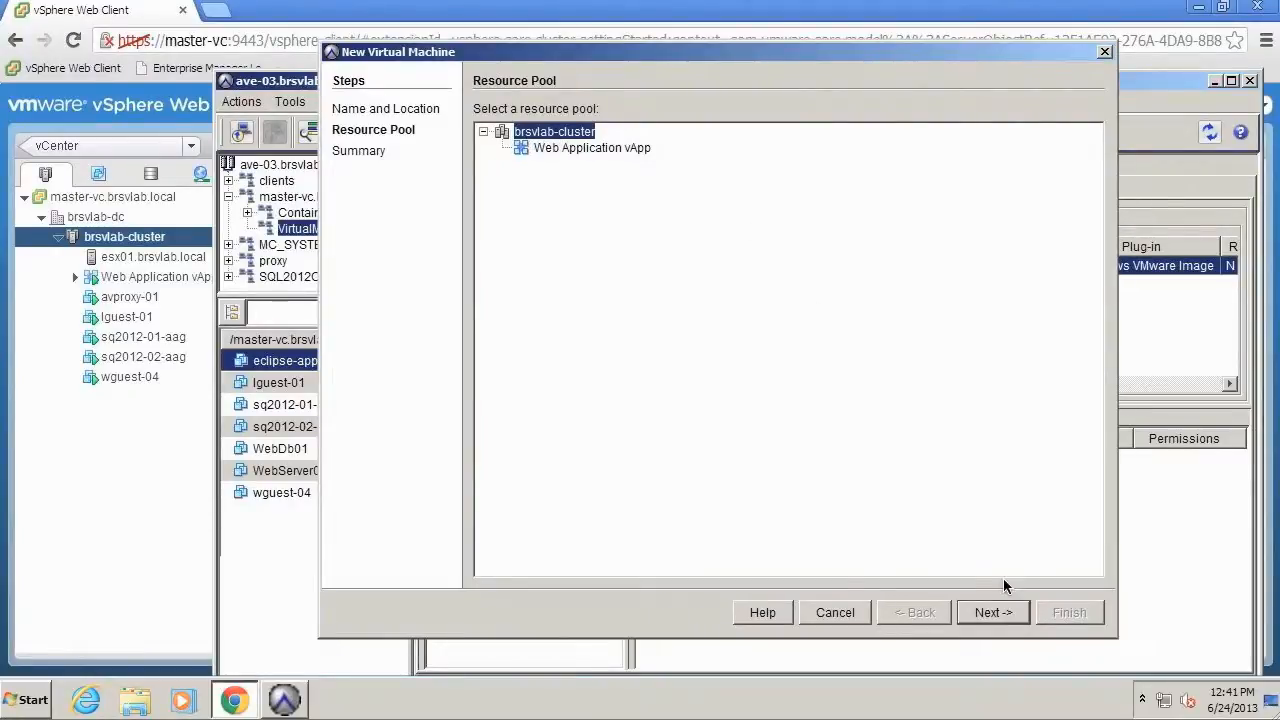
{"action": "left_click", "coordinate": [994, 613]}
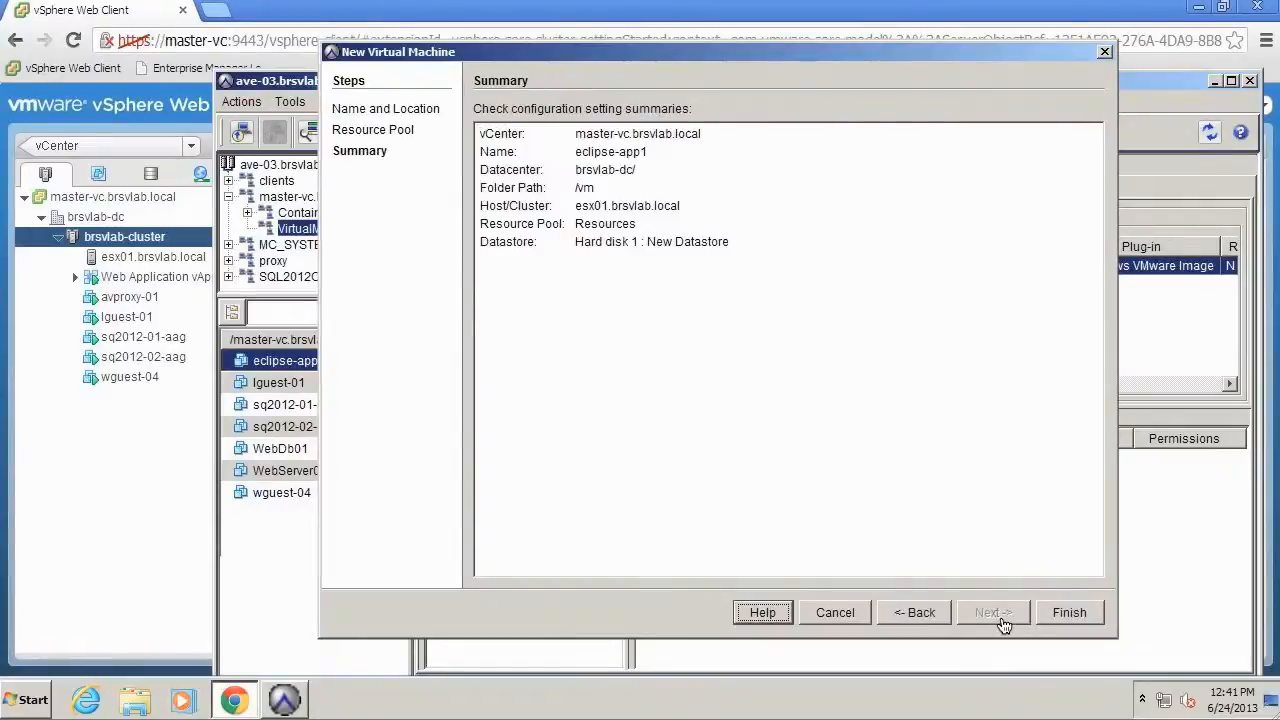
{"action": "left_click", "coordinate": [1064, 612]}
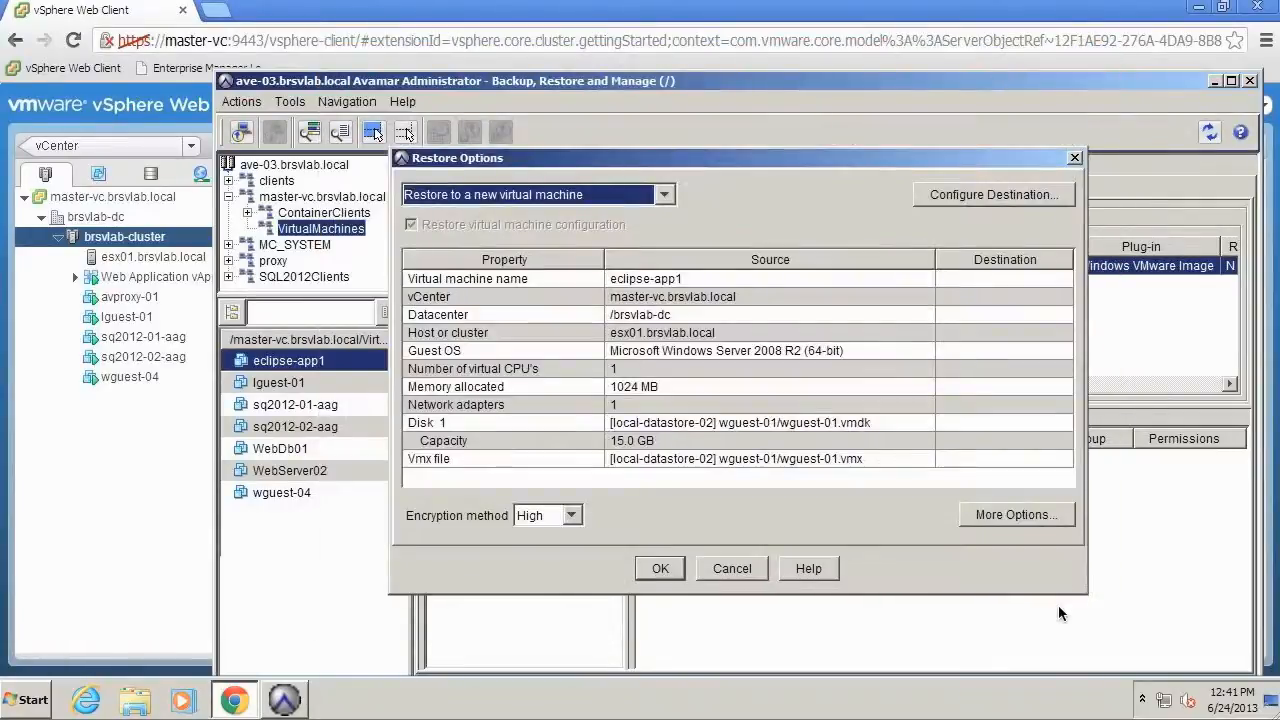
Set the restore's encryption method to None and submit the Instant Access restore.
{"action": "left_click", "coordinate": [571, 515]}
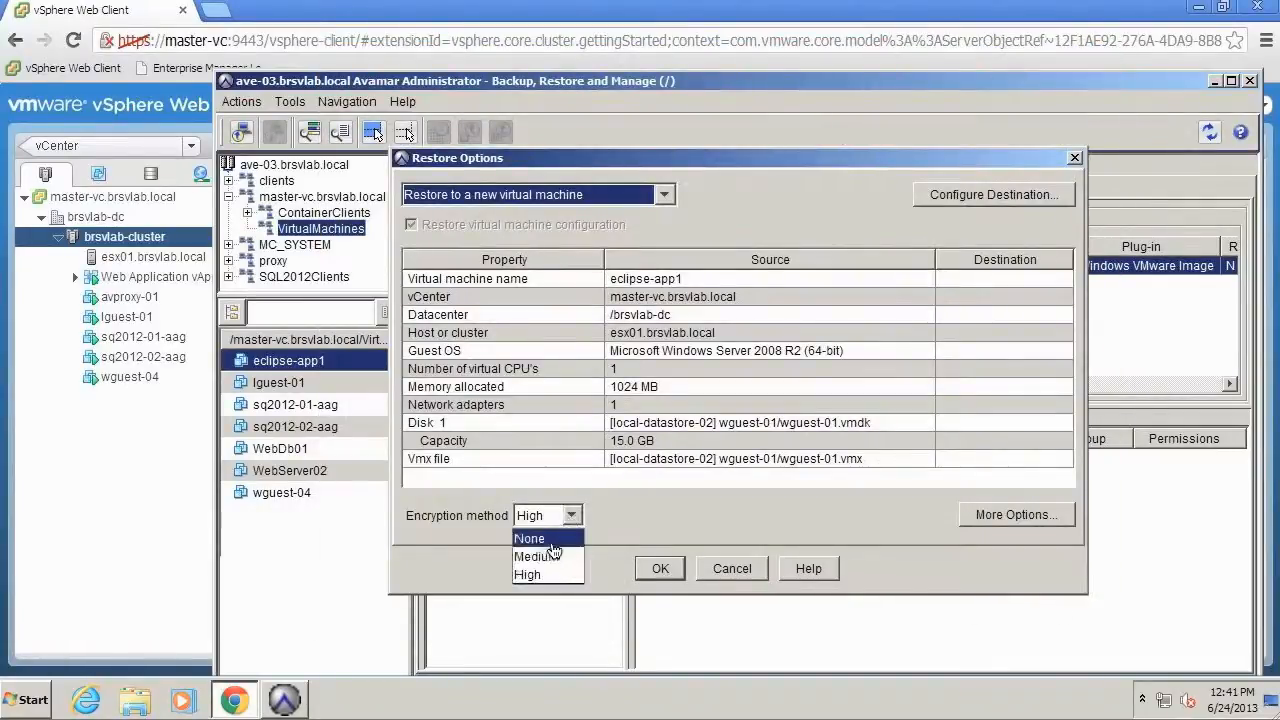
{"action": "left_click", "coordinate": [555, 544]}
{"action": "left_click", "coordinate": [658, 570]}
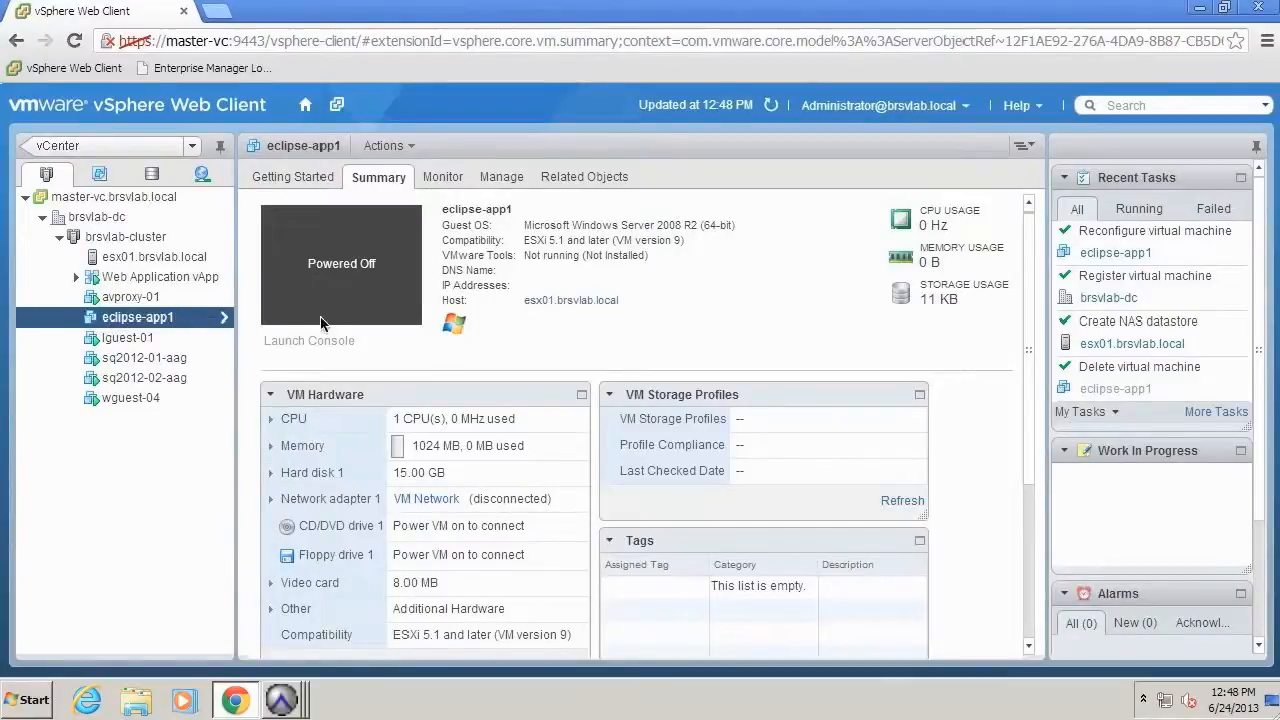
Check the summary of eclipse-app1 in the vSphere Web Client, including its related storage, and power on the virtual machine.
{"action": "left_click_drag", "start_coordinate": [1032, 357], "coordinate": [1031, 614]}
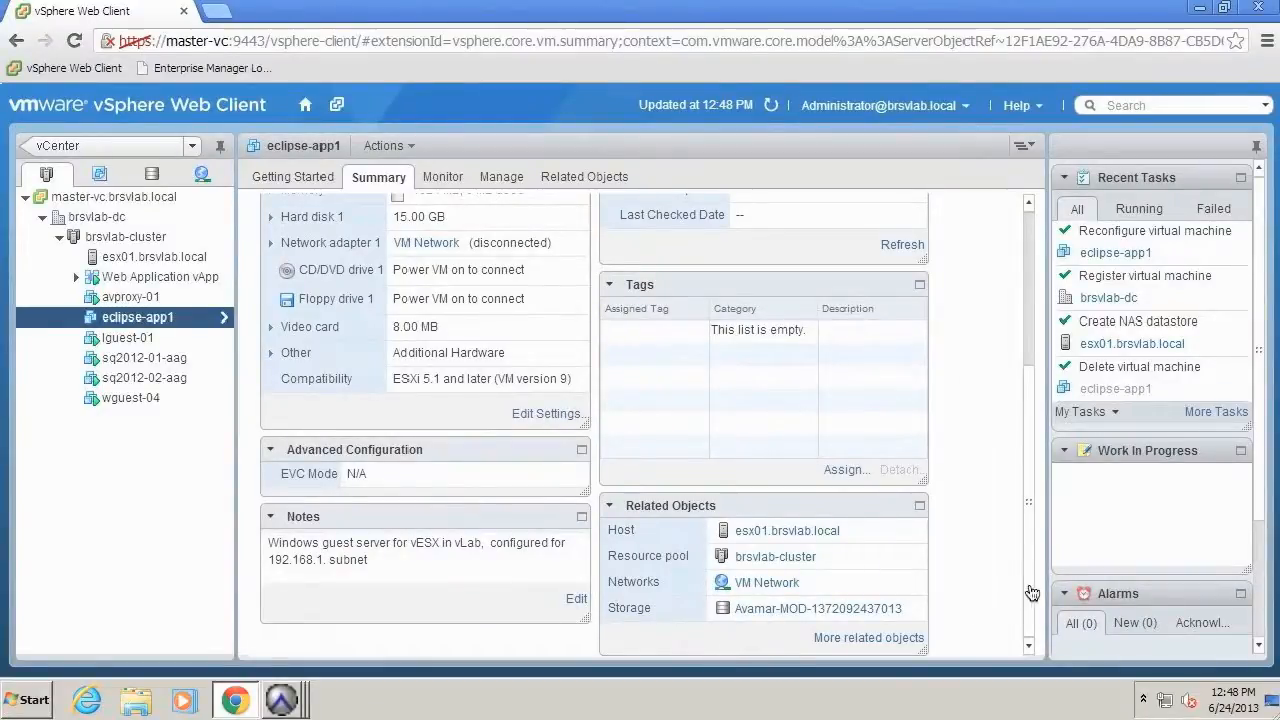
{"action": "left_click_drag", "start_coordinate": [1034, 597], "coordinate": [1031, 426]}
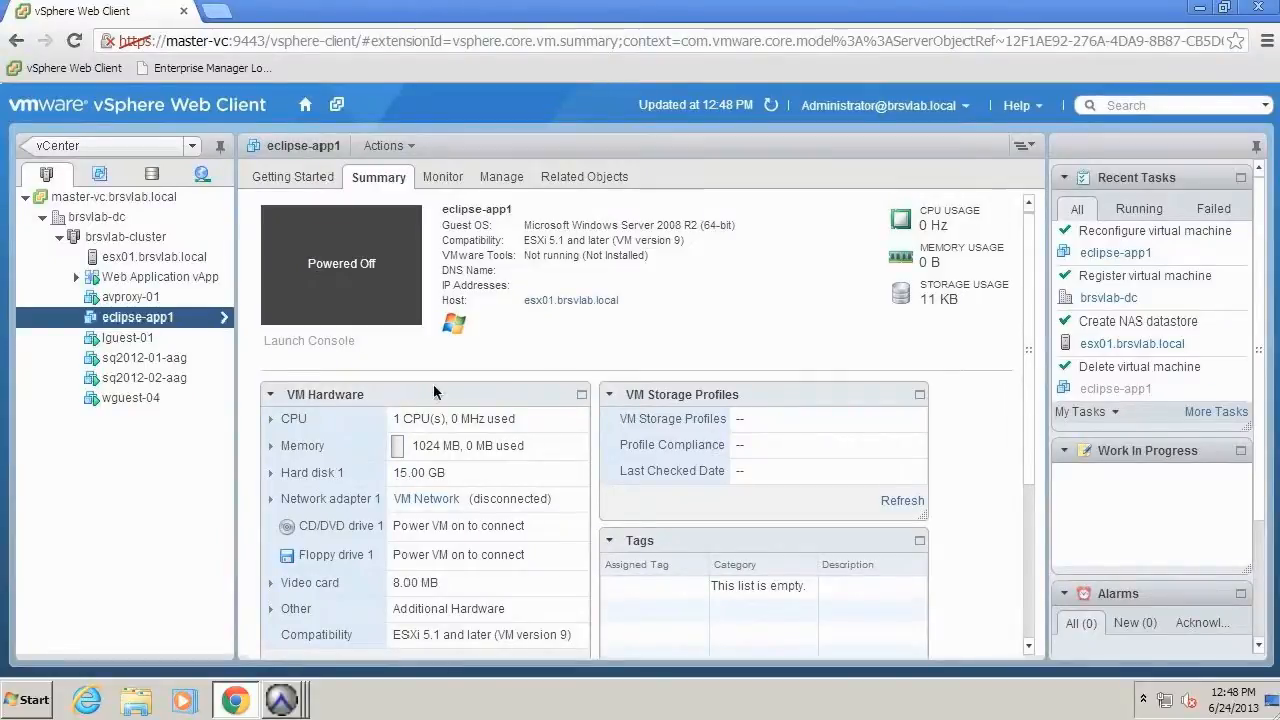
{"action": "right_click", "coordinate": [148, 322]}
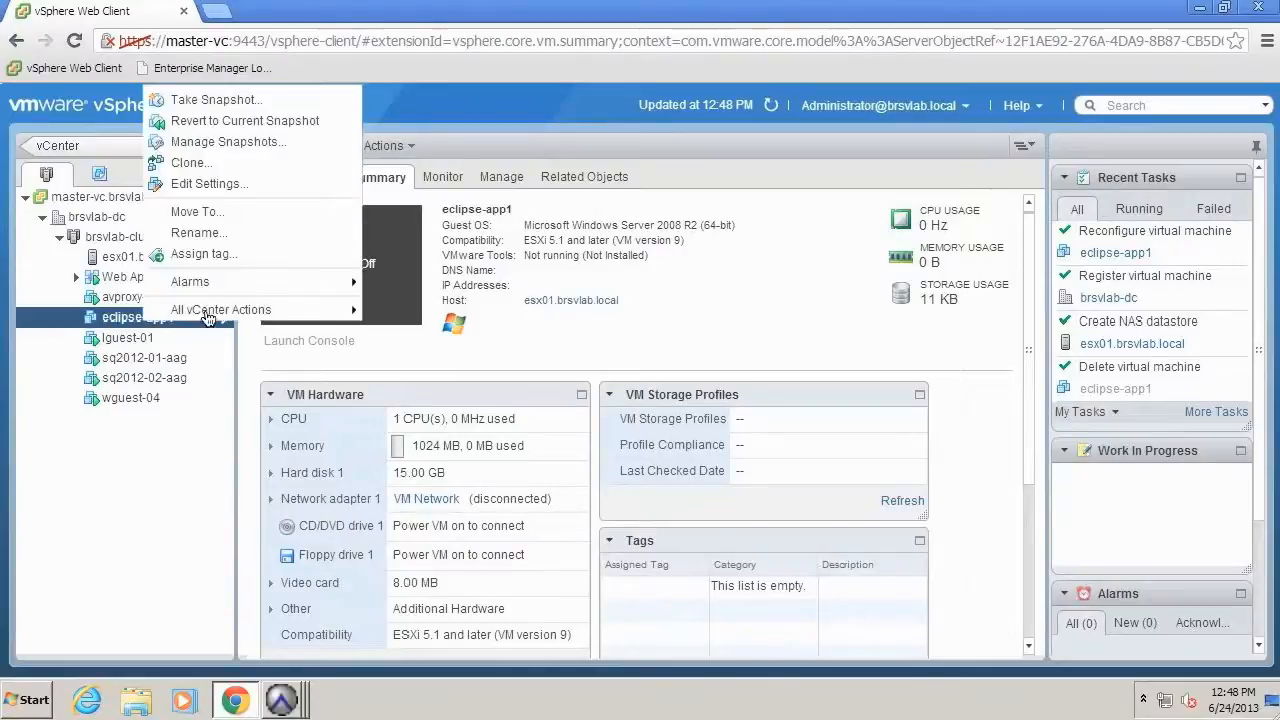
{"action": "mouse_move", "coordinate": [207, 317]}
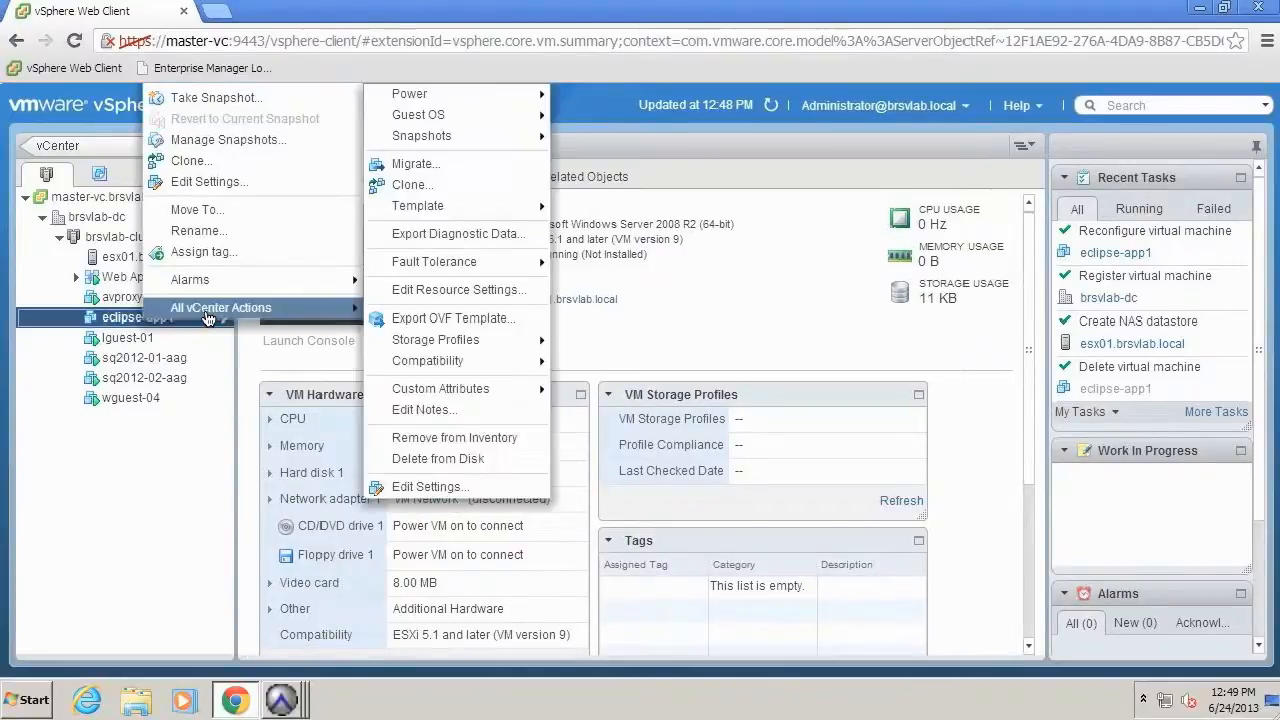
{"action": "mouse_move", "coordinate": [440, 96]}
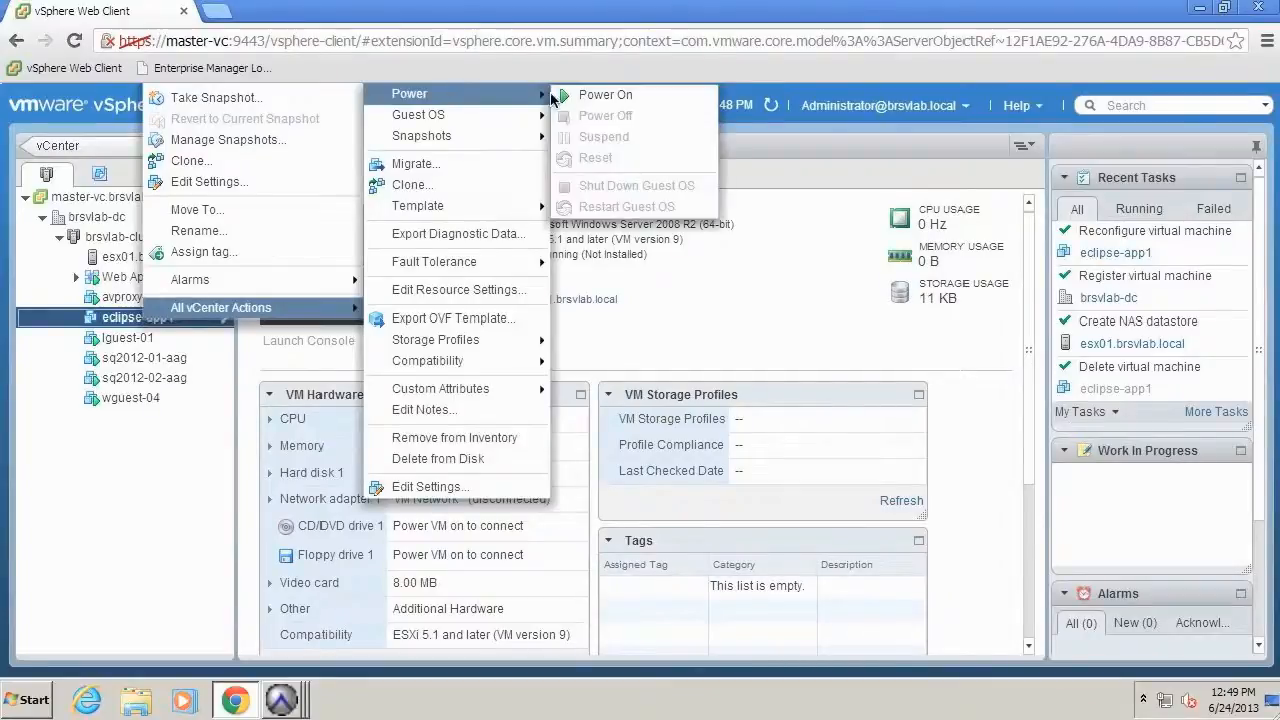
{"action": "left_click", "coordinate": [596, 98]}
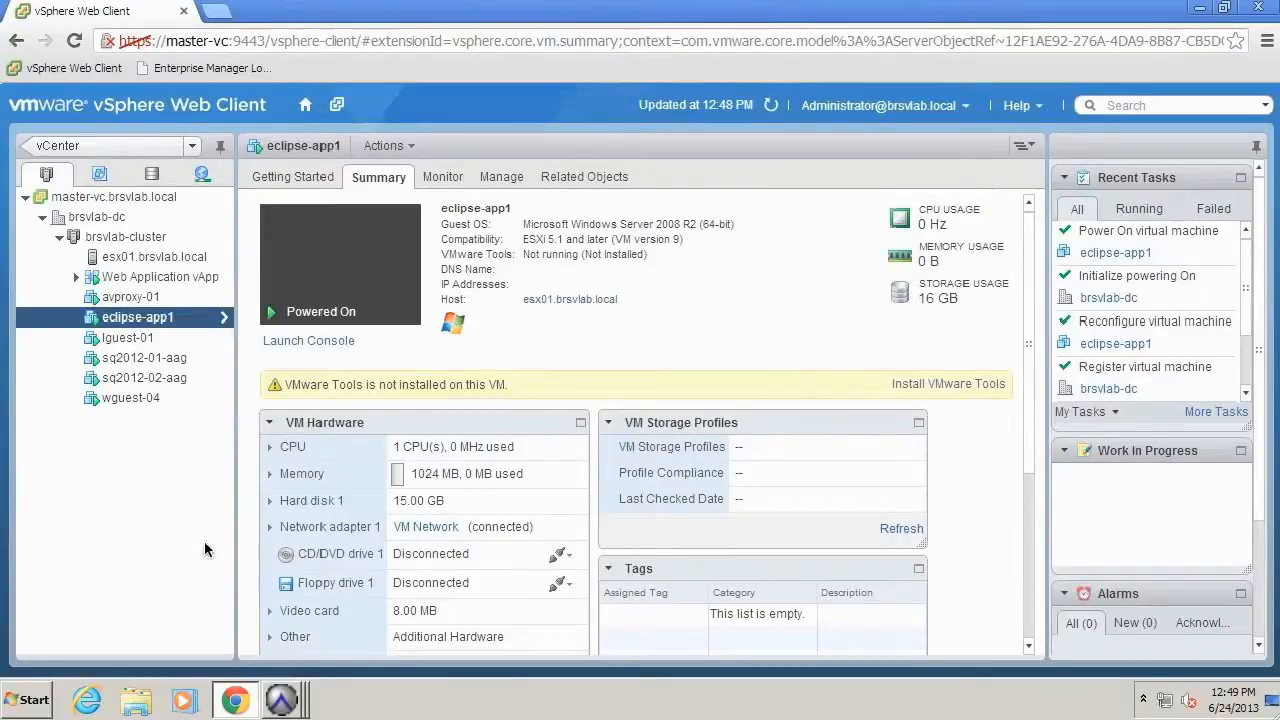
Open a Remote Desktop connection to the computer eclipse-app1.
{"action": "left_click", "coordinate": [28, 699]}
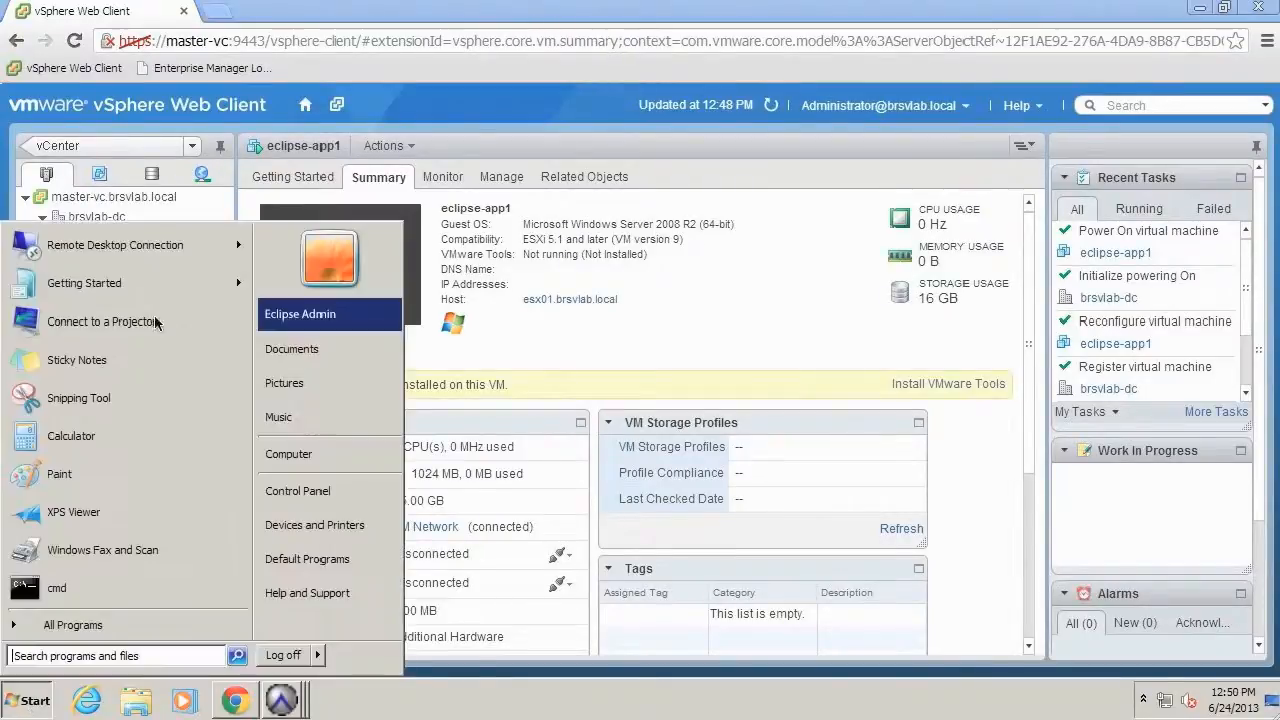
{"action": "left_click", "coordinate": [166, 246]}
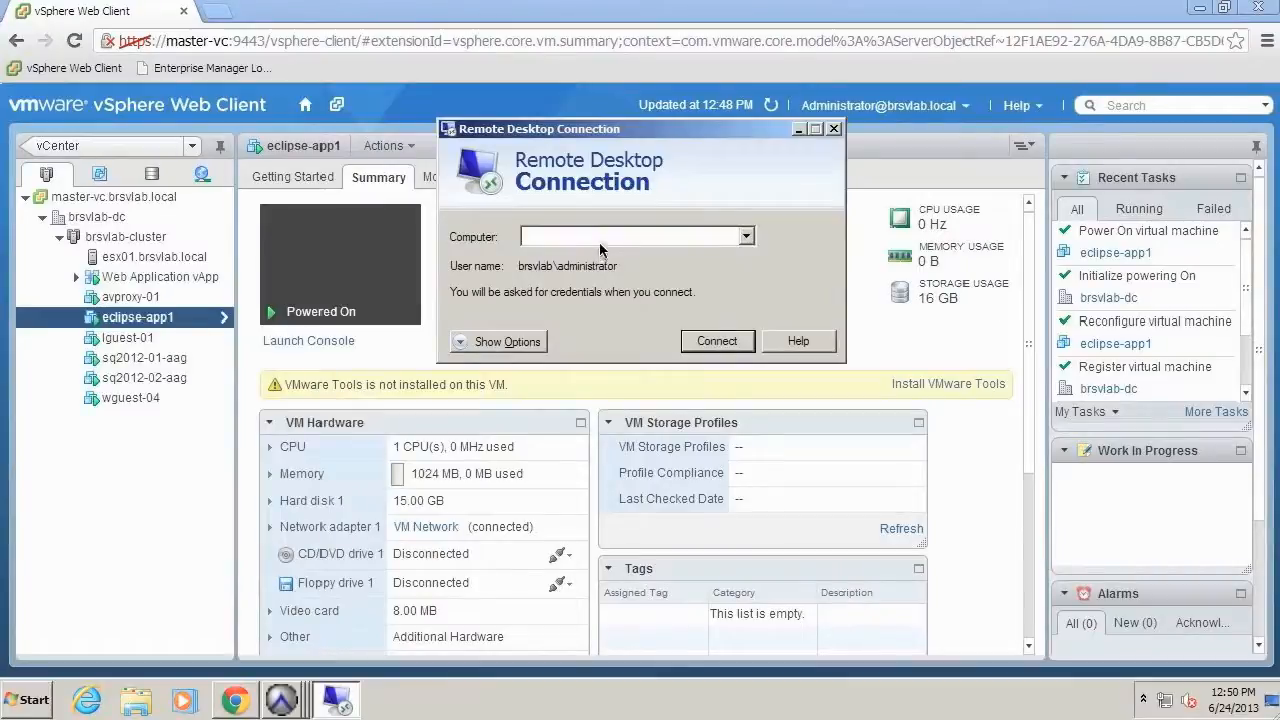
{"action": "type", "text": "eclipse-app1"}
{"action": "left_click", "coordinate": [744, 346]}
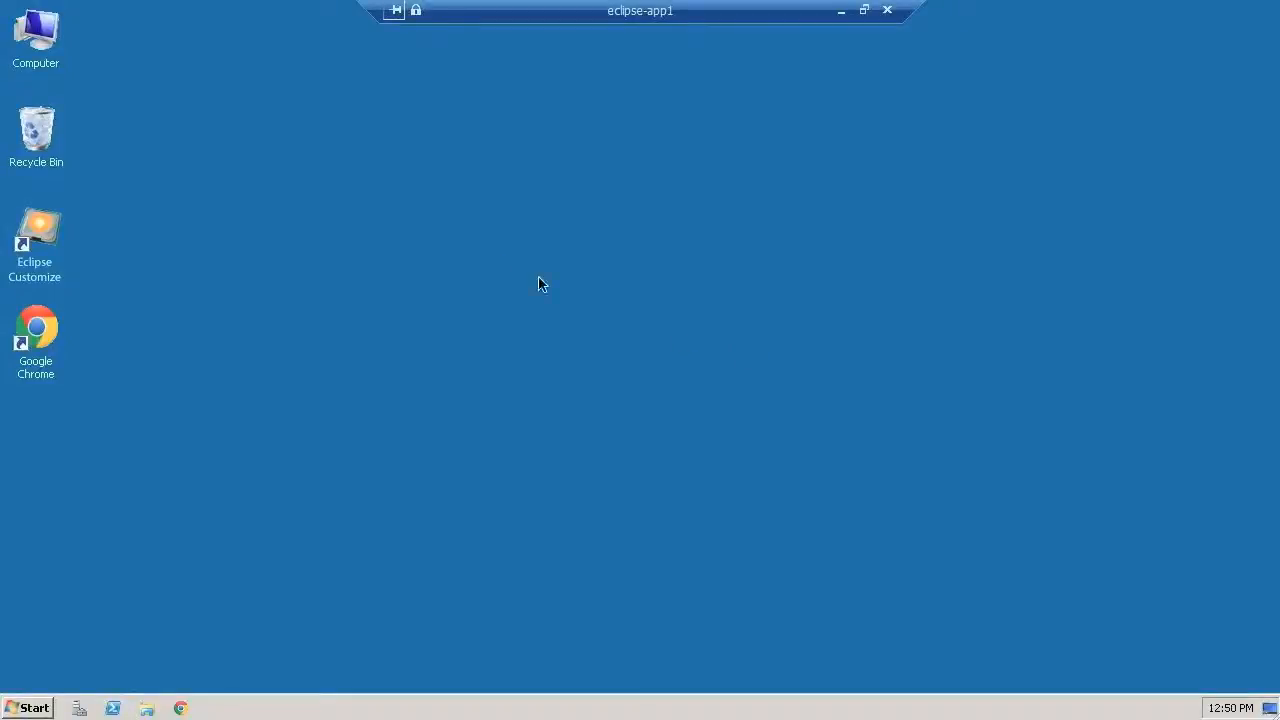
Launch Eclipse Customize in the remote session, start its Integer computation, and minimize the session with the computation running.
{"action": "left_click", "coordinate": [45, 233]}
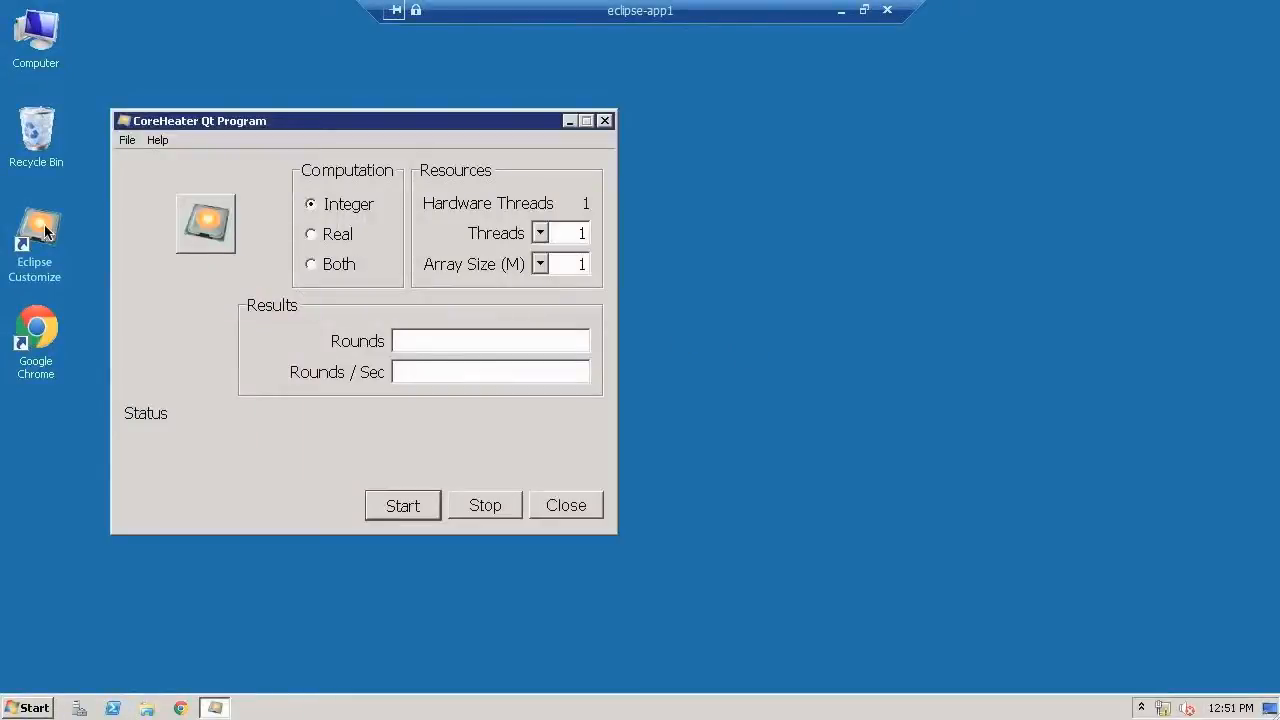
{"action": "left_click", "coordinate": [416, 511]}
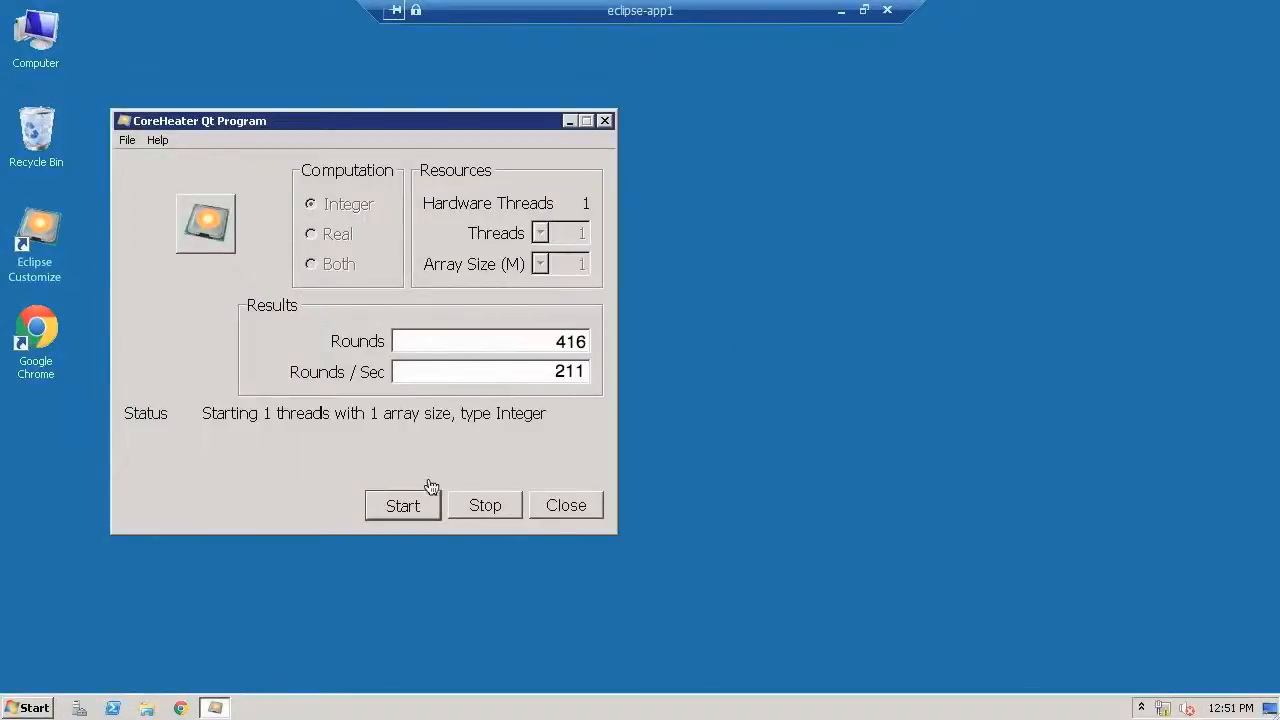
{"action": "left_click", "coordinate": [843, 11]}
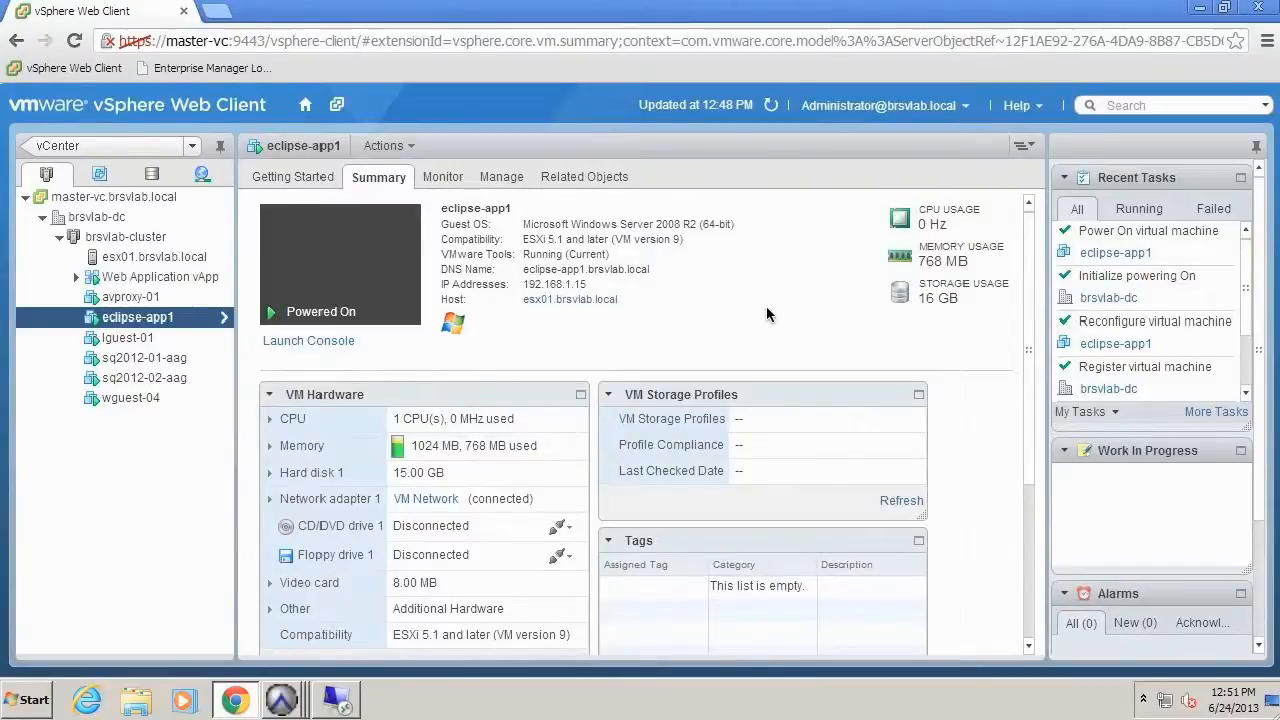
Migrate the running eclipse-app1 virtual machine's storage to local-datastore-01, changing only the datastore.
{"action": "right_click", "coordinate": [131, 324]}
{"action": "mouse_move", "coordinate": [202, 308]}
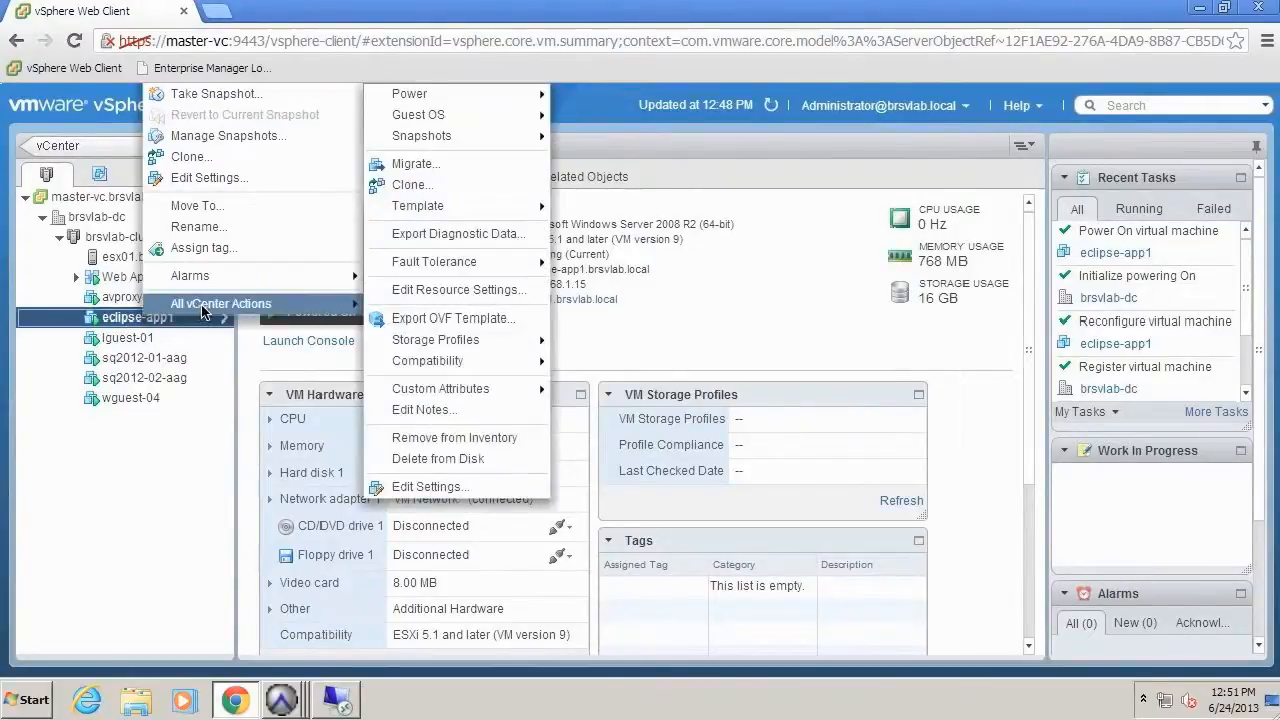
{"action": "left_click", "coordinate": [424, 168]}
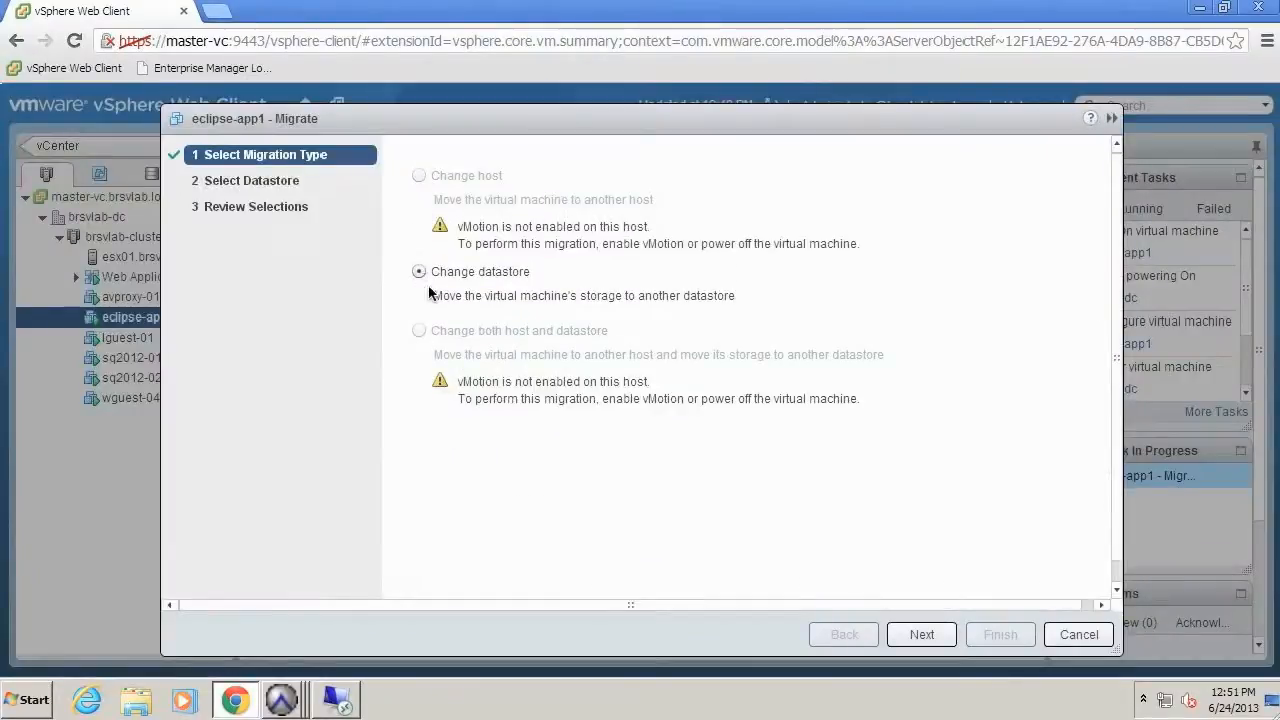
{"action": "left_click", "coordinate": [916, 637]}
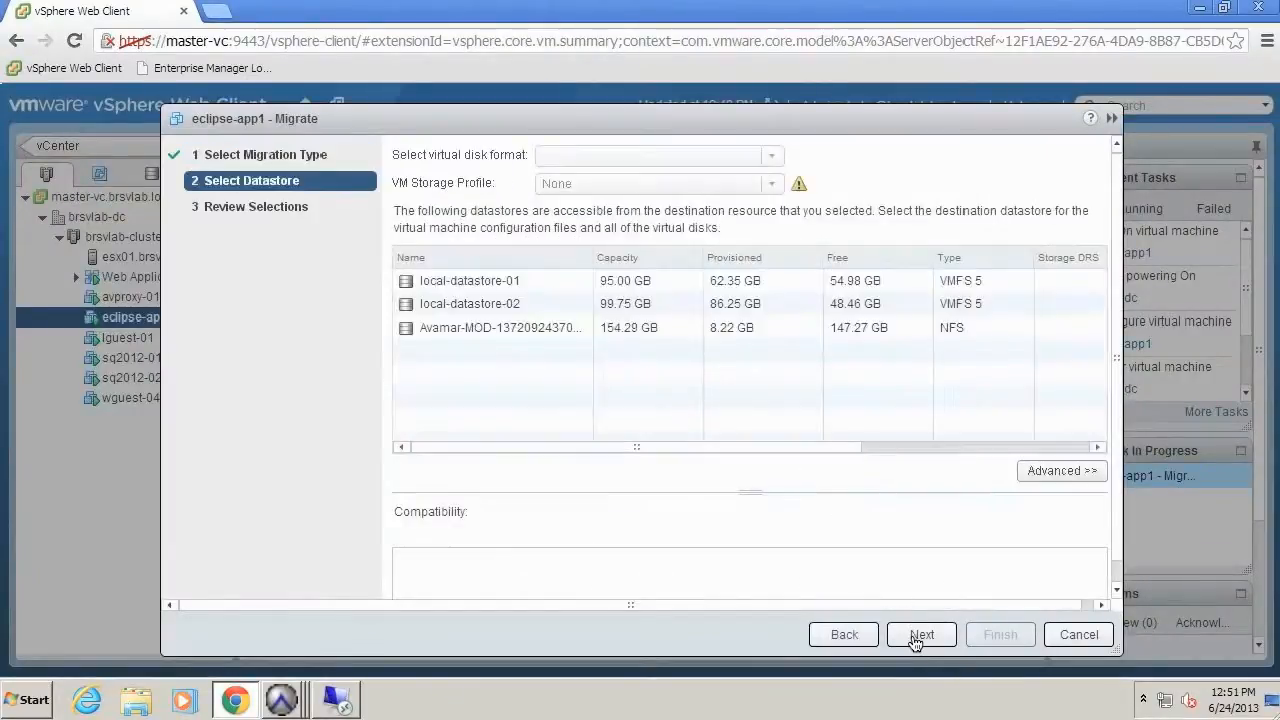
{"action": "left_click", "coordinate": [503, 287]}
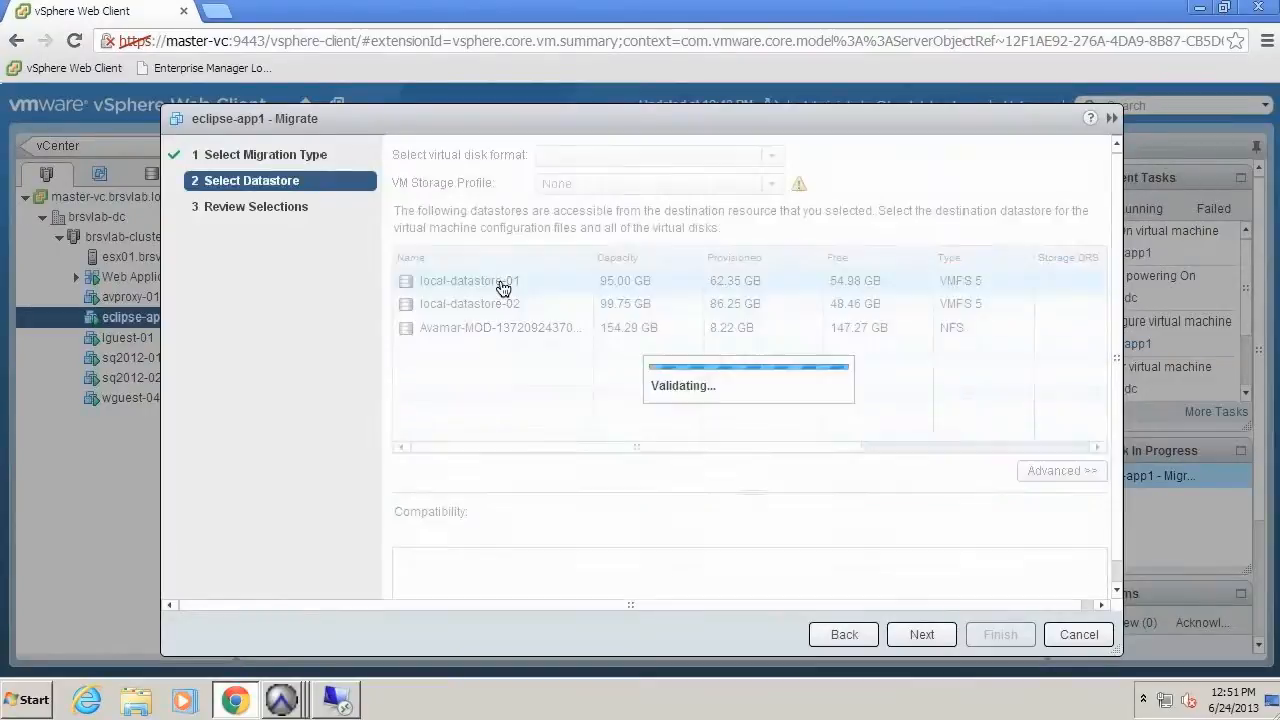
{"action": "left_click", "coordinate": [918, 638]}
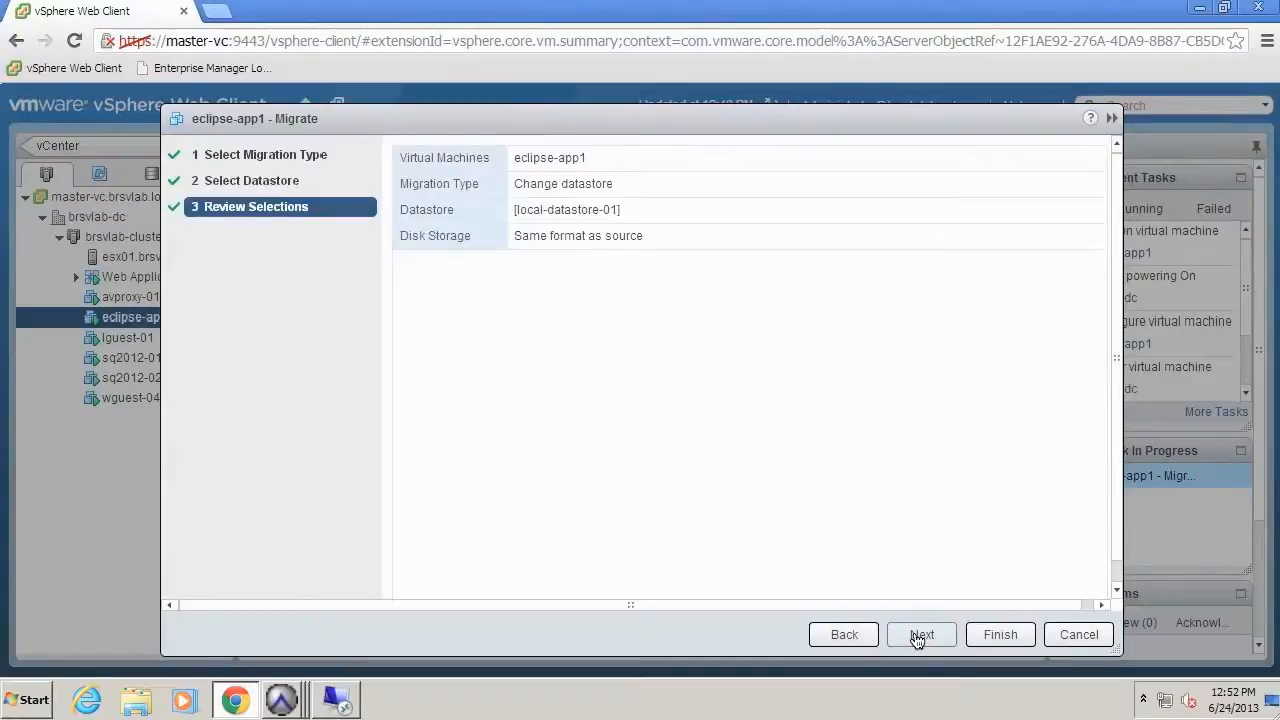
{"action": "left_click", "coordinate": [1000, 636]}
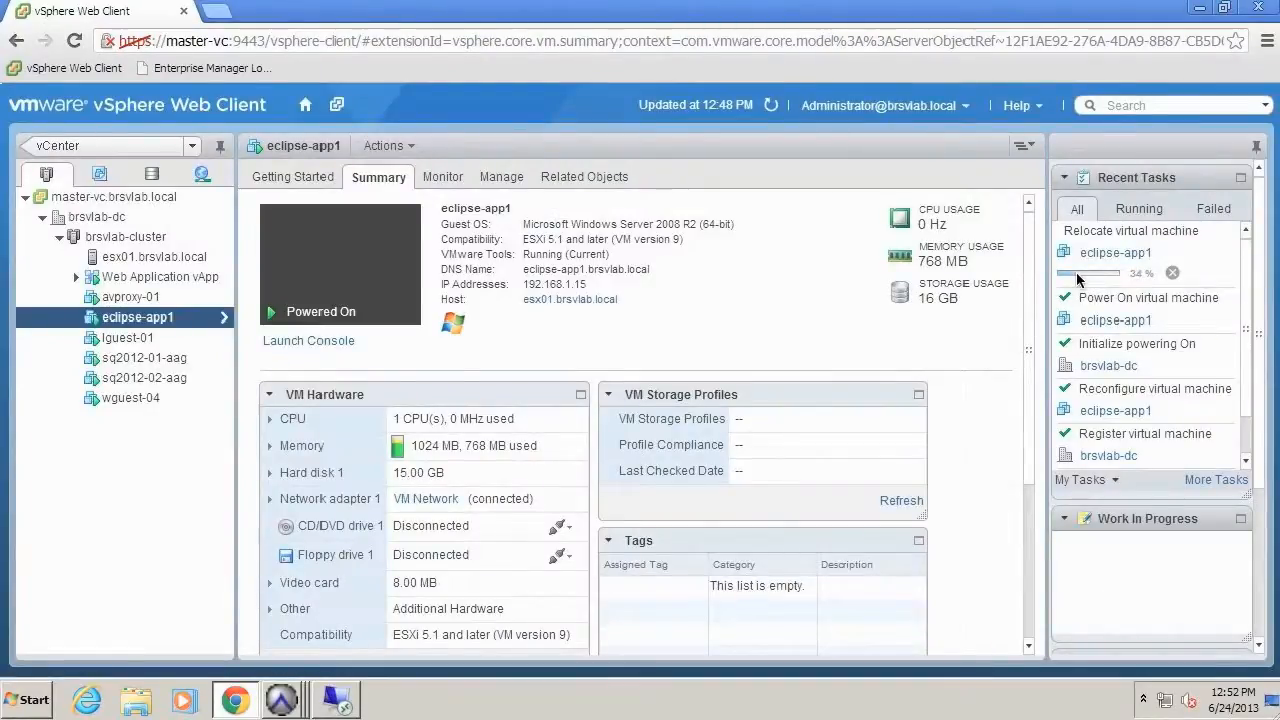
Check the computation in the eclipse-app1 remote session and the relocation task in the vSphere Web Client.
{"action": "left_click", "coordinate": [336, 699]}
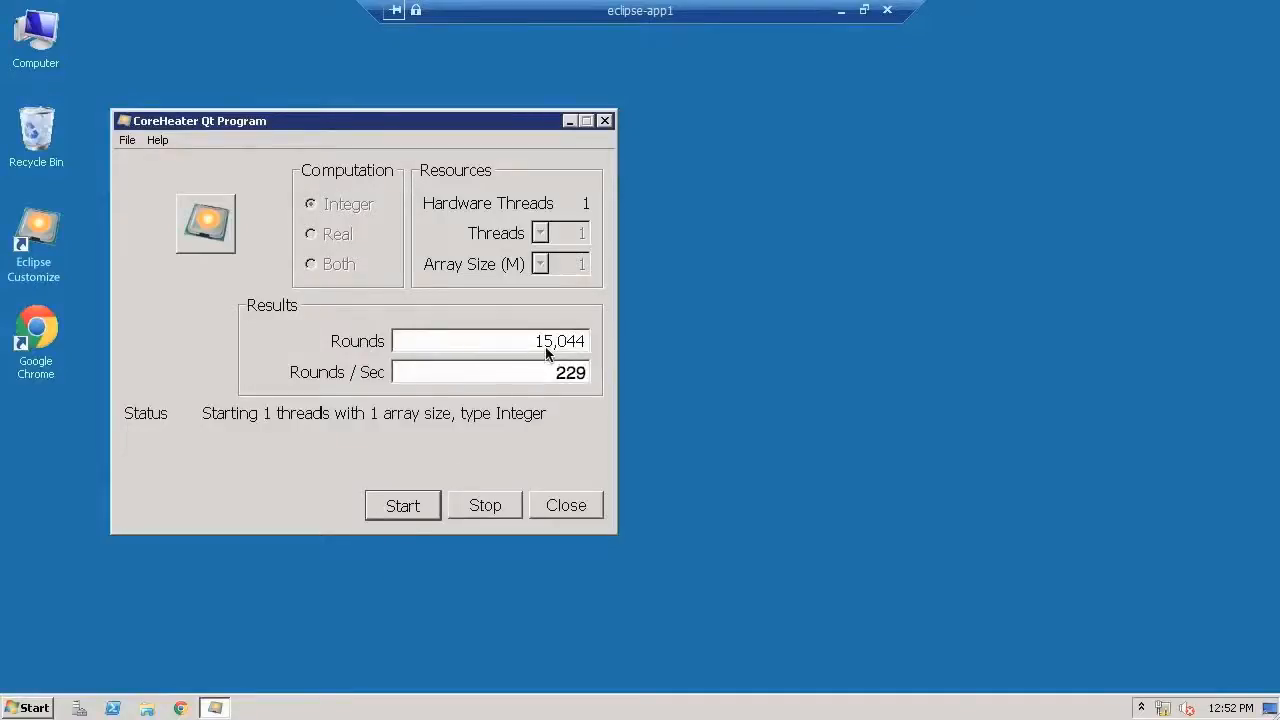
{"action": "left_click", "coordinate": [841, 11]}
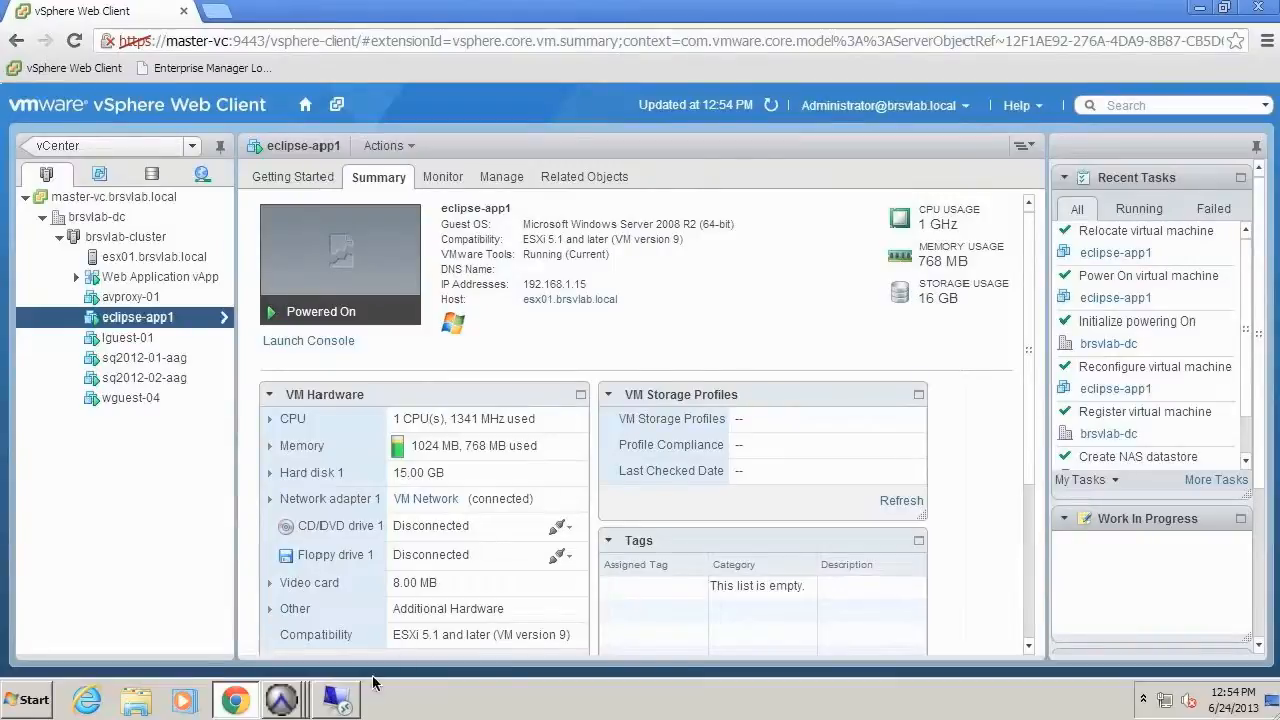
{"action": "left_click", "coordinate": [338, 702]}
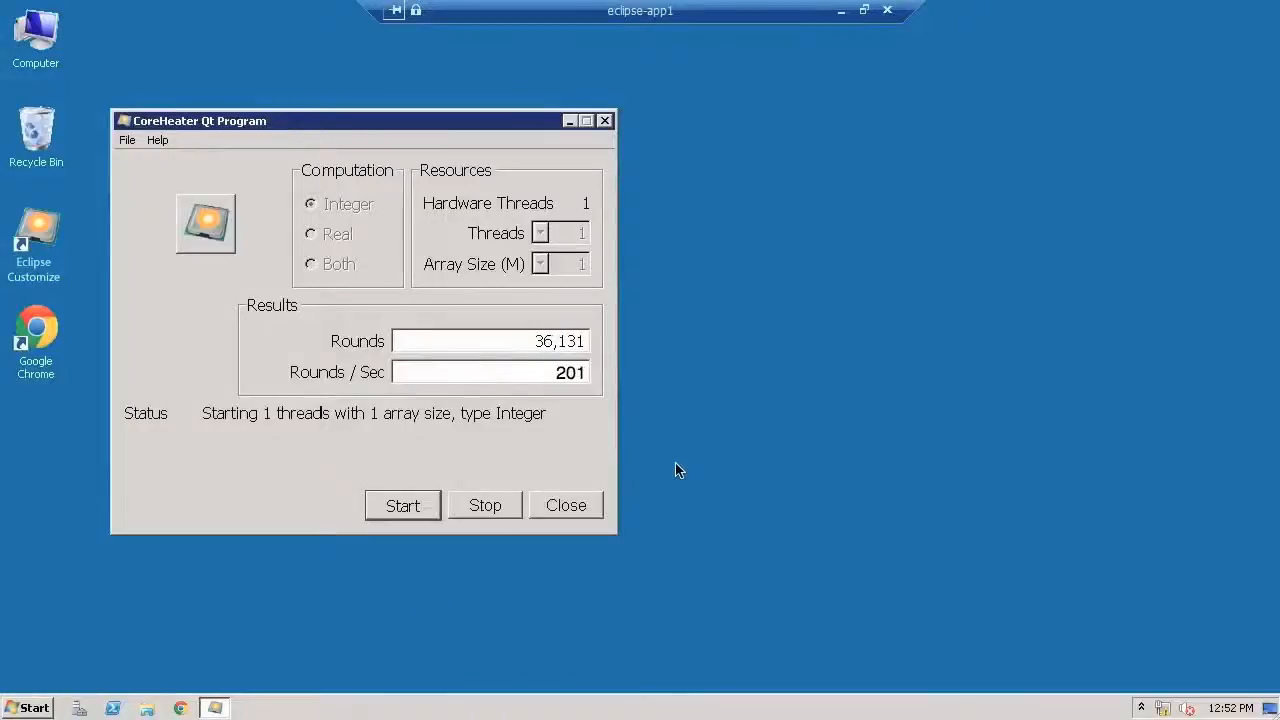
{"action": "left_click", "coordinate": [842, 14]}
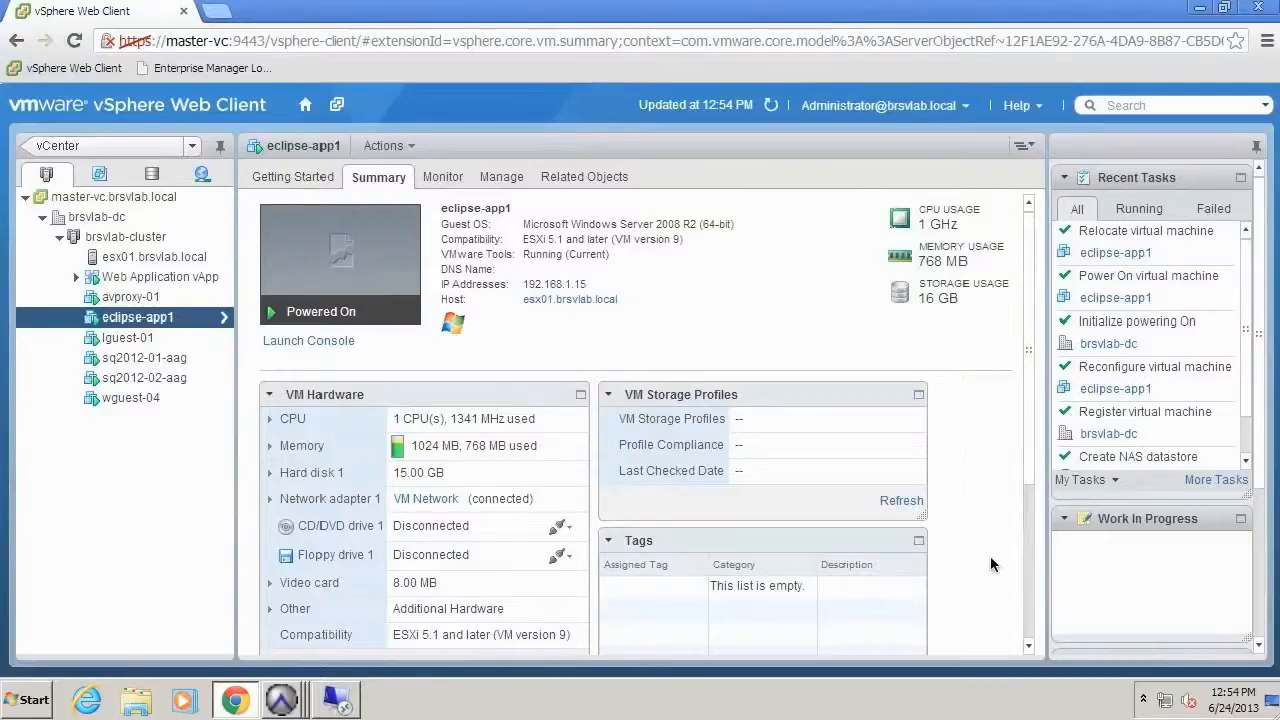